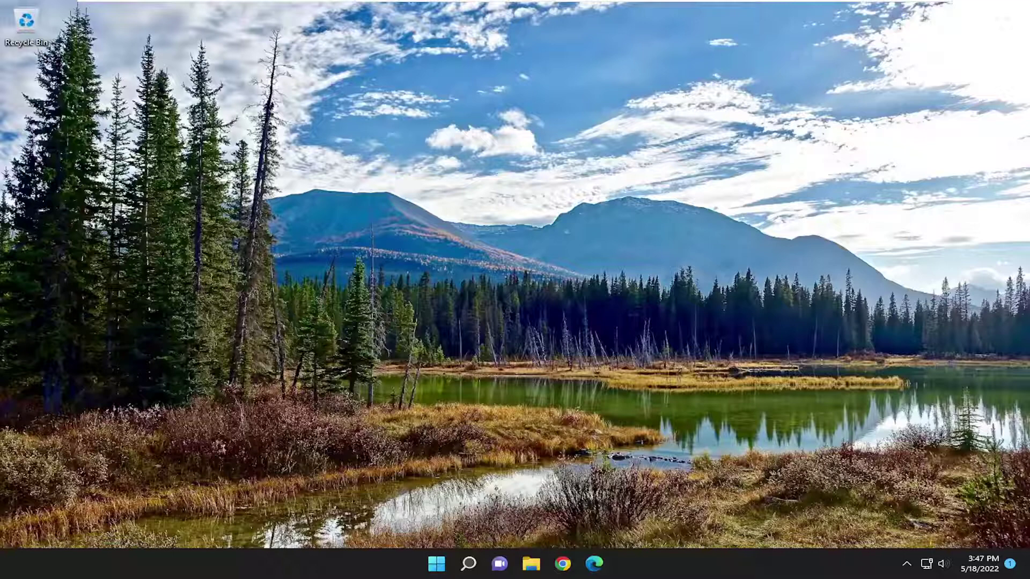
Search for cmd and launch Command Prompt as administrator, approving the UAC prompt.
left_click(467, 564)
type("c")
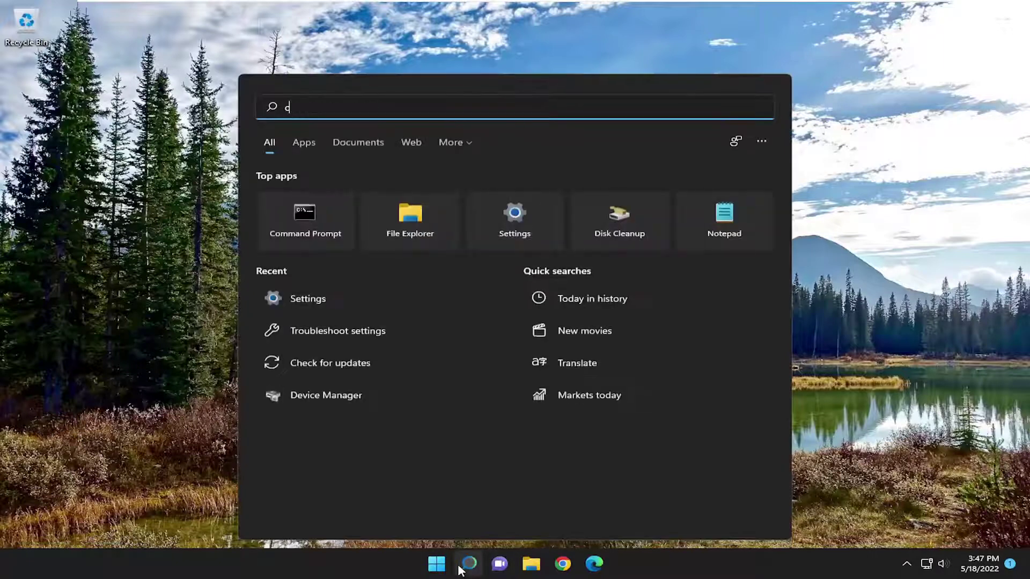
type("md")
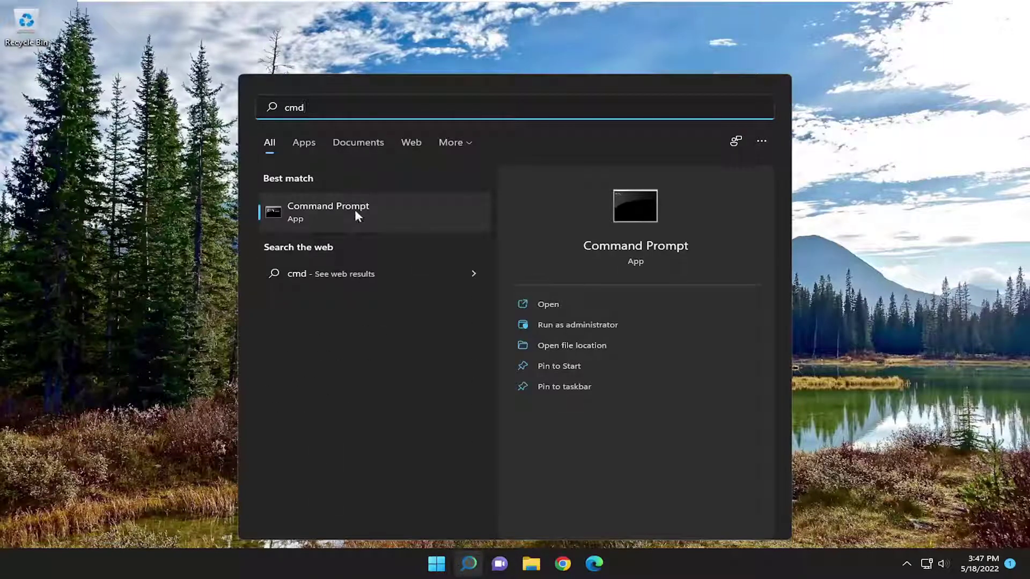
left_click(332, 211)
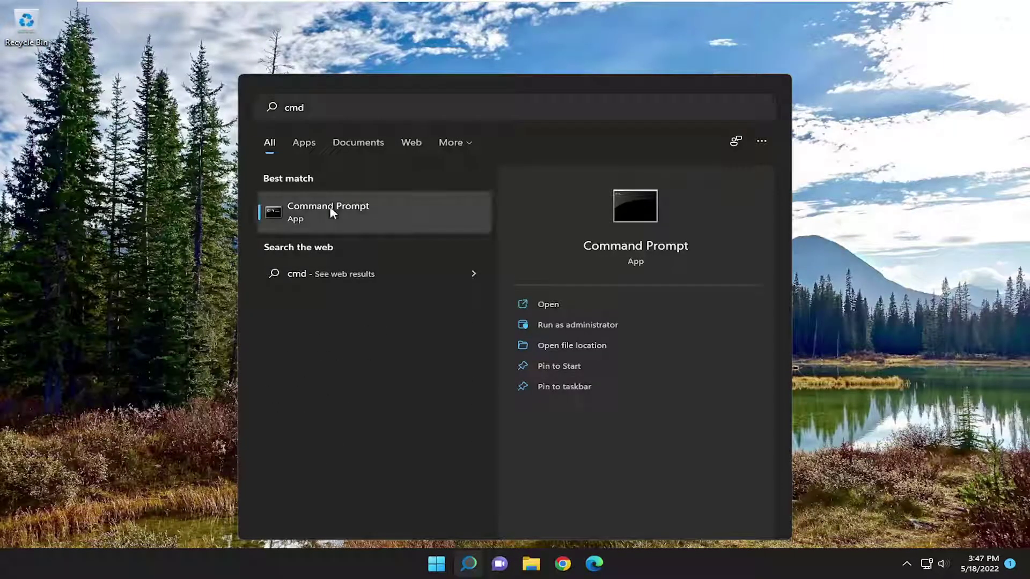
right_click(333, 211)
left_click(400, 225)
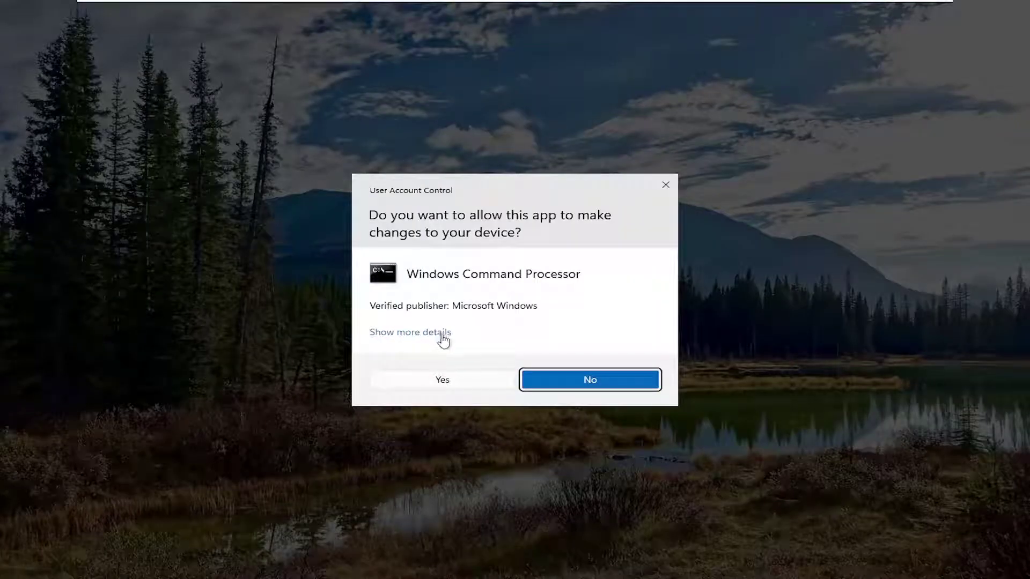
left_click(442, 380)
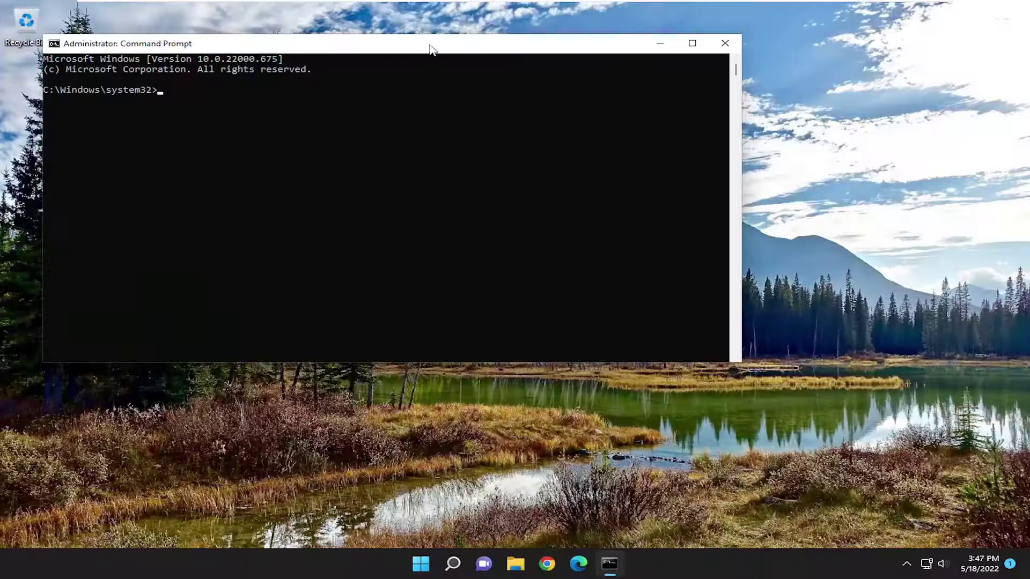
Centre the Command Prompt window and run sfc /scannow to completion.
left_click_drag(435, 43, 565, 95)
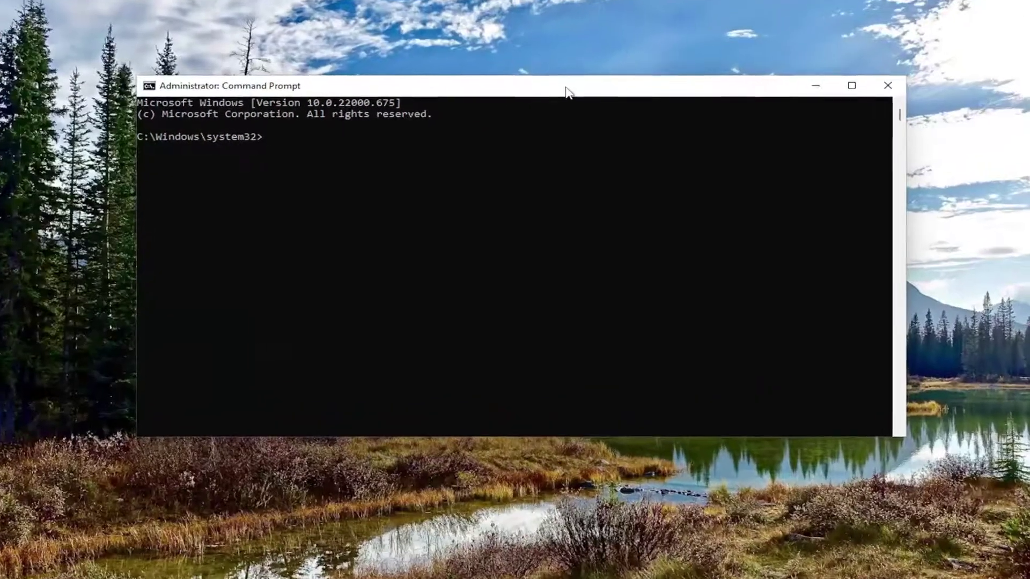
type("sfc")
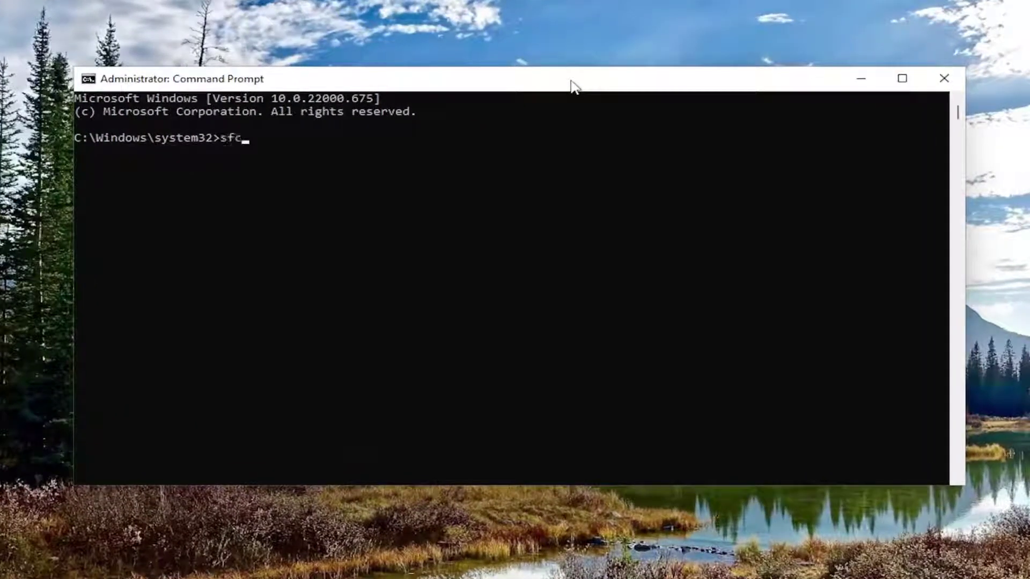
type(" /scan")
type("now")
key("Return")
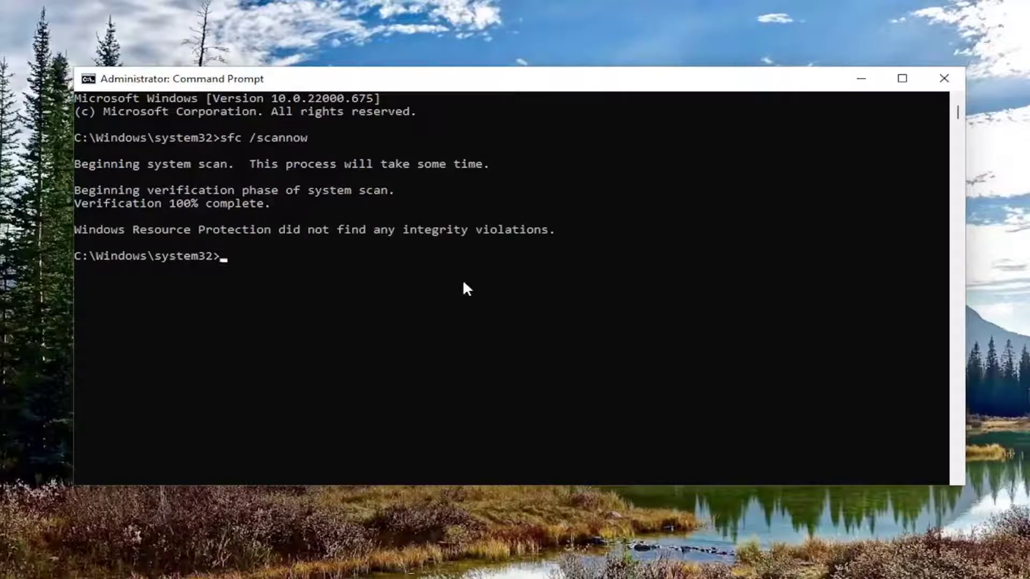
type("chkdsk")
type(" /r")
Run chkdsk /r and answer yes to schedule it for the next restart.
key("Return")
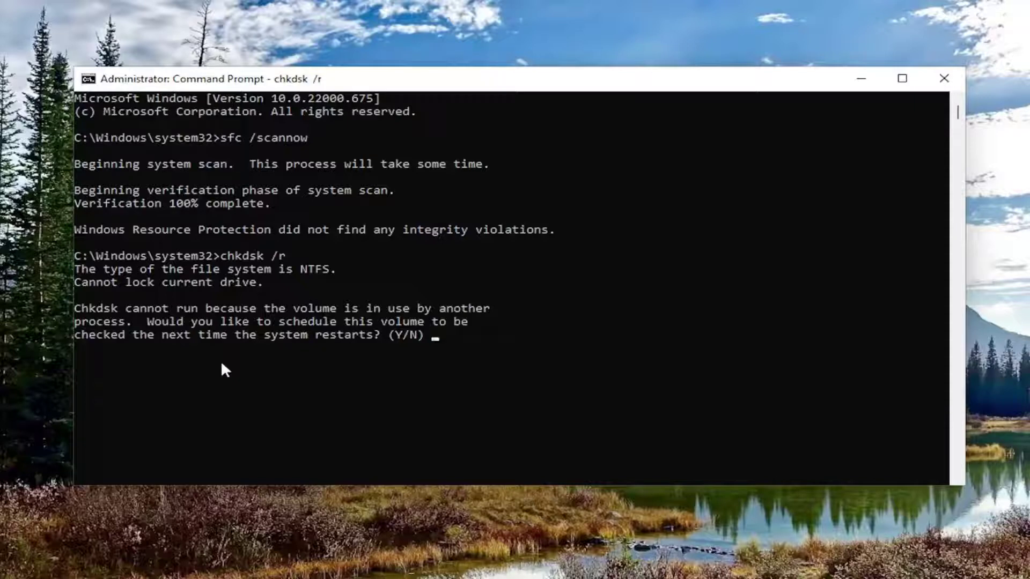
type("y")
key("Return")
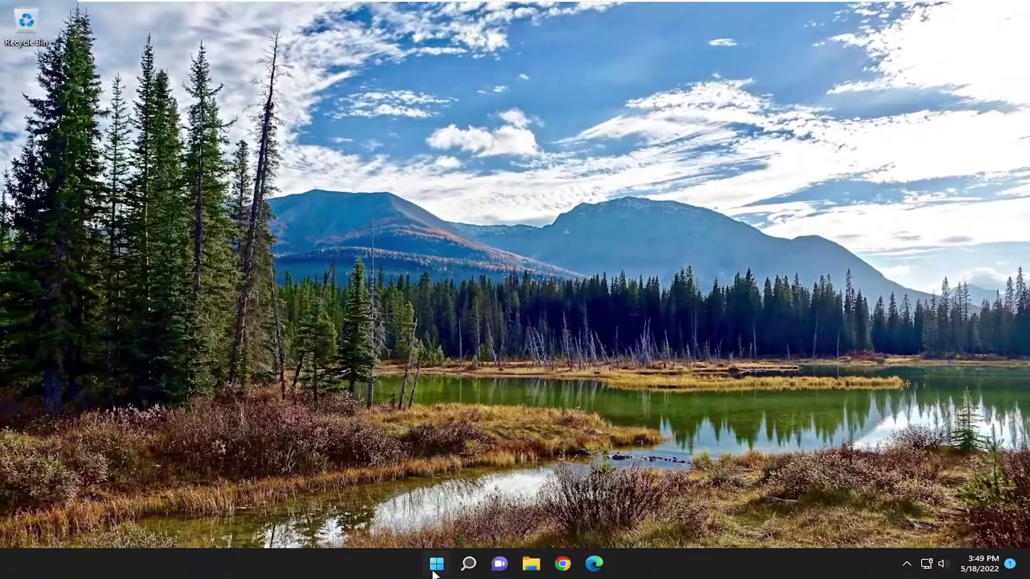
Open the Start button's power-user menu to reach the Restart option.
right_click(436, 563)
mouse_move(424, 513)
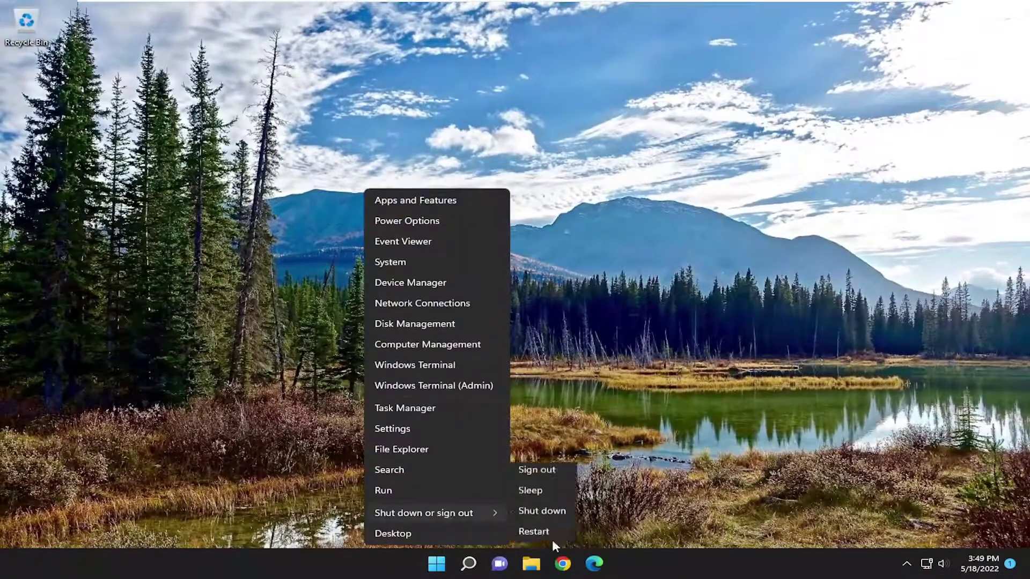